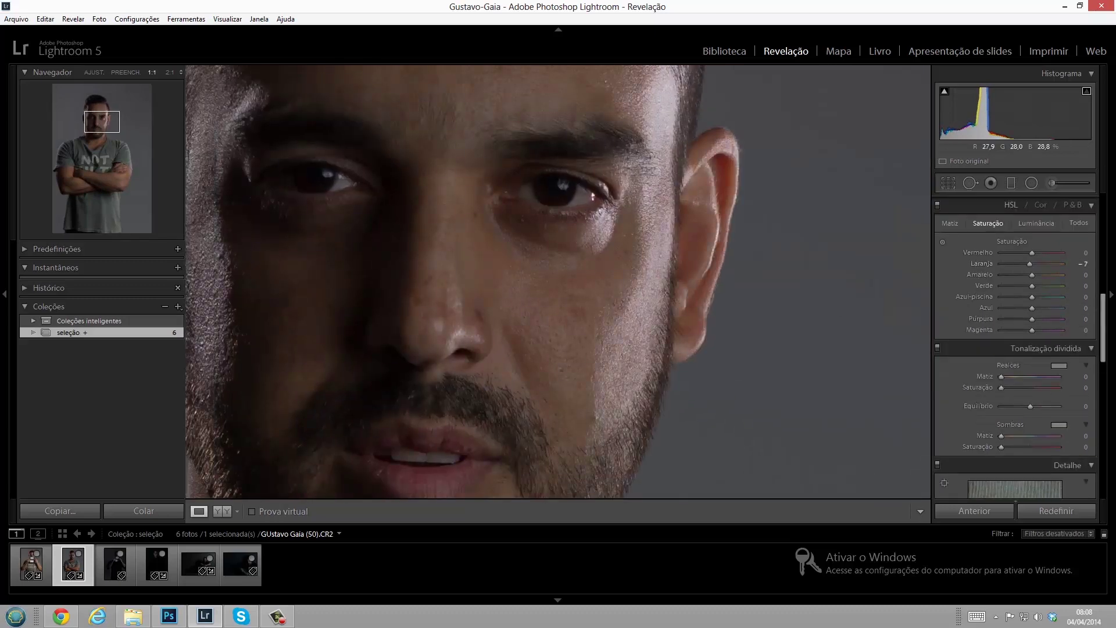
Scroll the Develop panels down to the HSL Saturation sliders for Blue, Purple and Magenta
scroll(1015, 349, "down", 5)
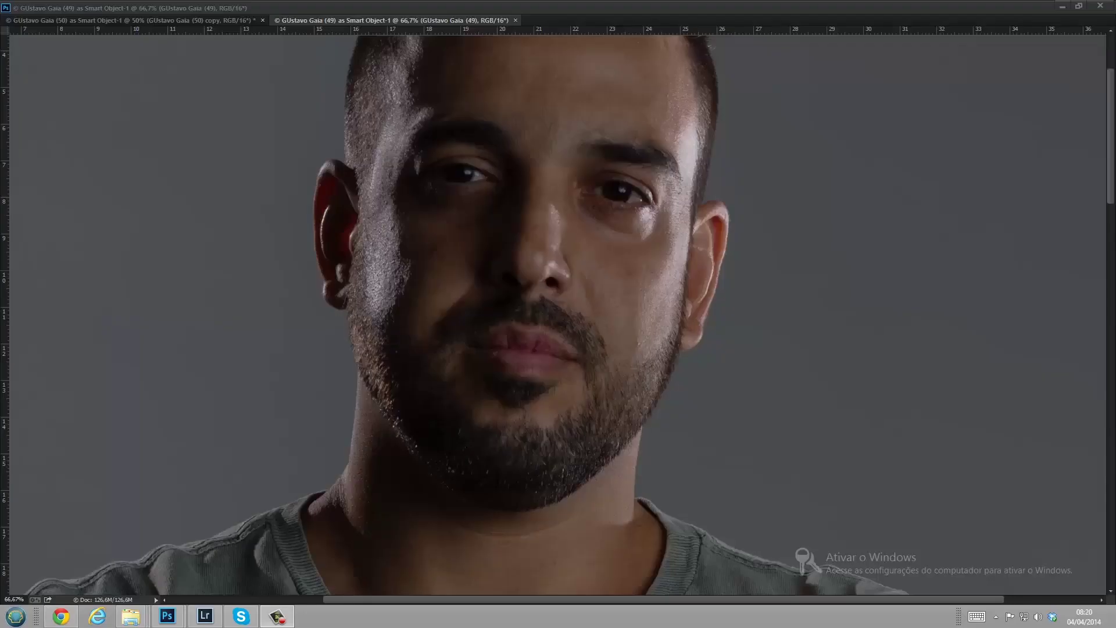
Outline the lips with a drag to isolate the mouth area
left_click_drag(494, 306, 613, 365)
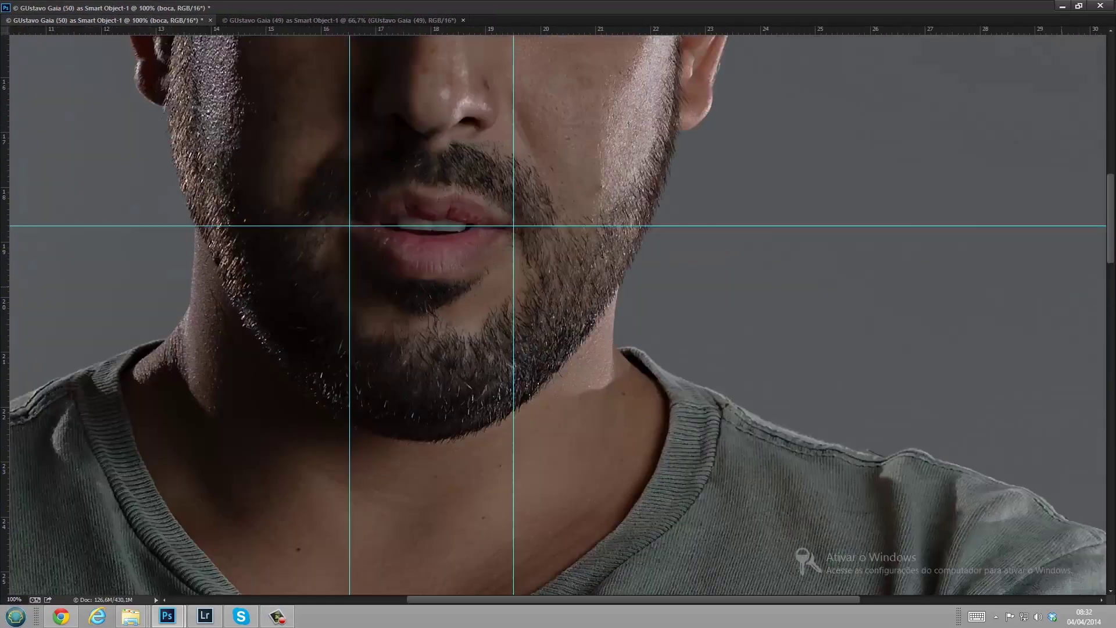
Save the portrait as a PSD file with the default options
key("ctrl+minus")
key("ctrl+shift+s")
key("Return")
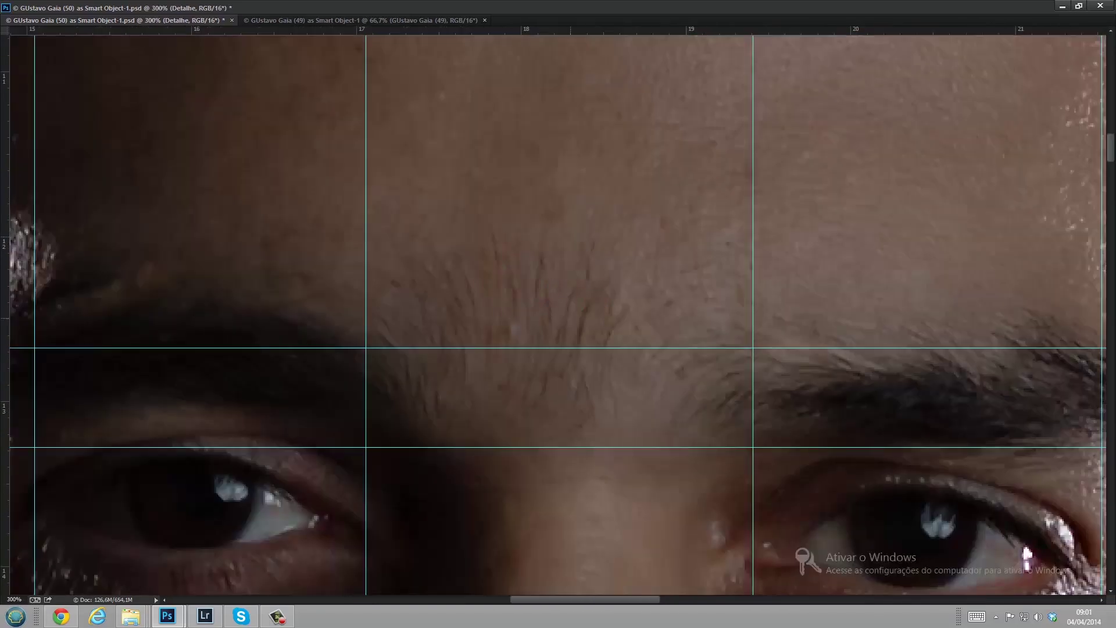
Inspect the skin between the brows and across the forehead at 200%, with the canvas upright
key("ctrl+plus")
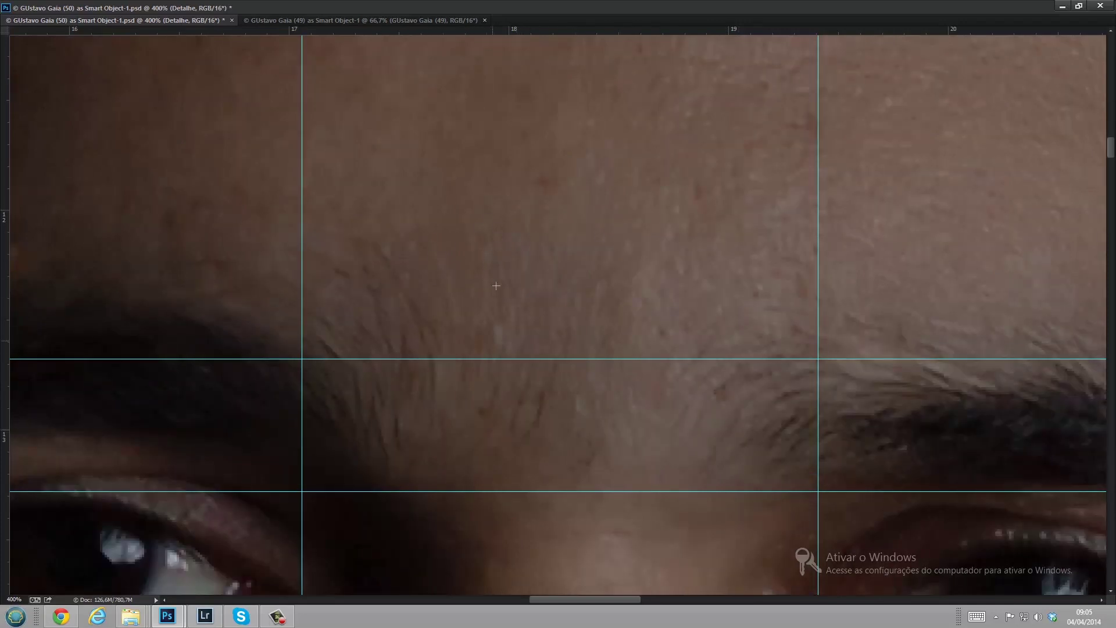
mouse_move(418, 269)
left_mouse_down()
mouse_move(646, 222)
mouse_move(629, 295)
left_mouse_up()
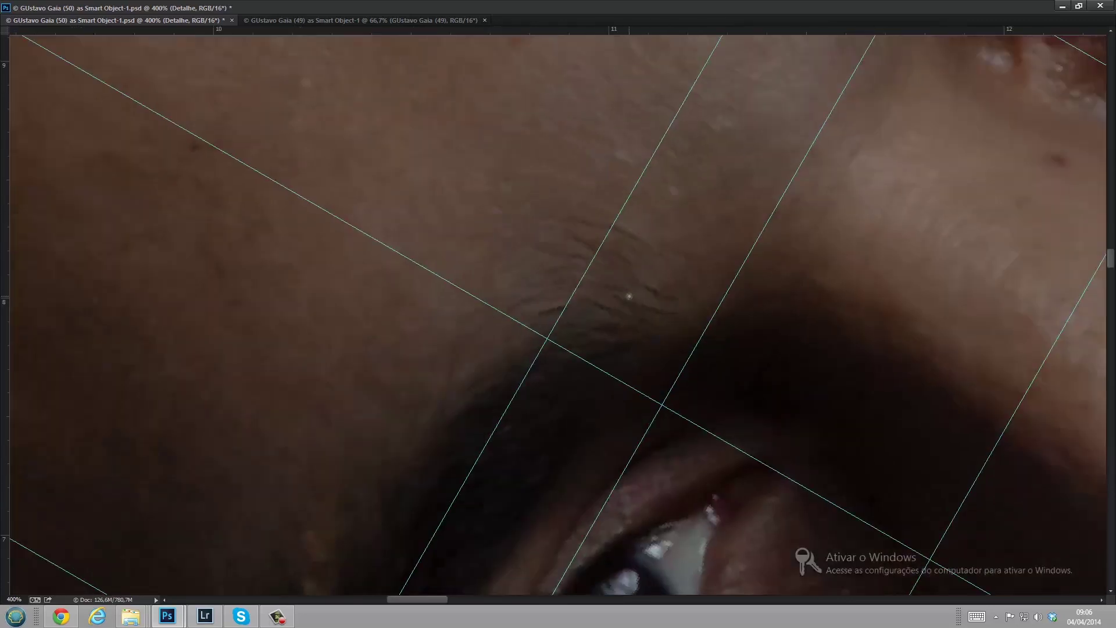
left_click_drag(541, 211, 520, 239)
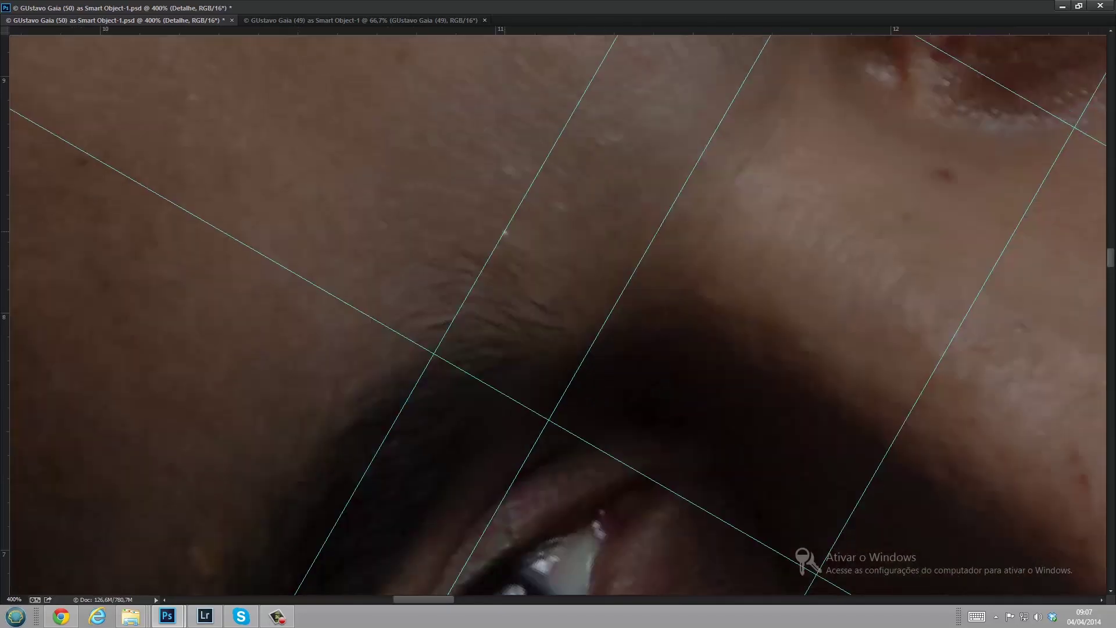
key("ctrl+0")
key("Escape")
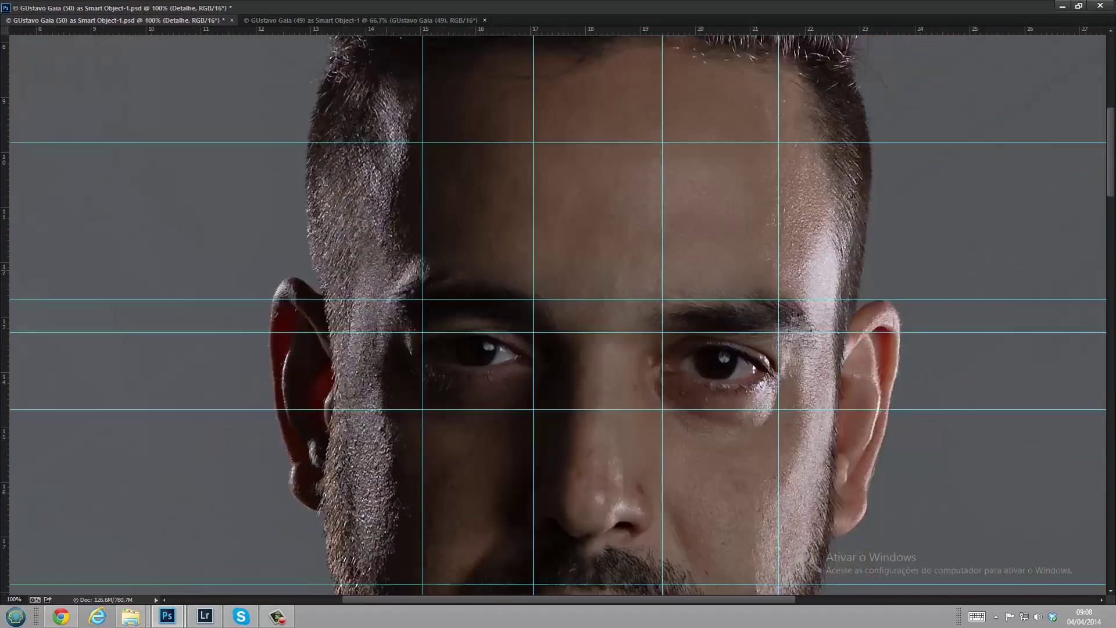
key("ctrl+plus")
key("ctrl+plus")
left_click_drag(634, 153, 821, 308)
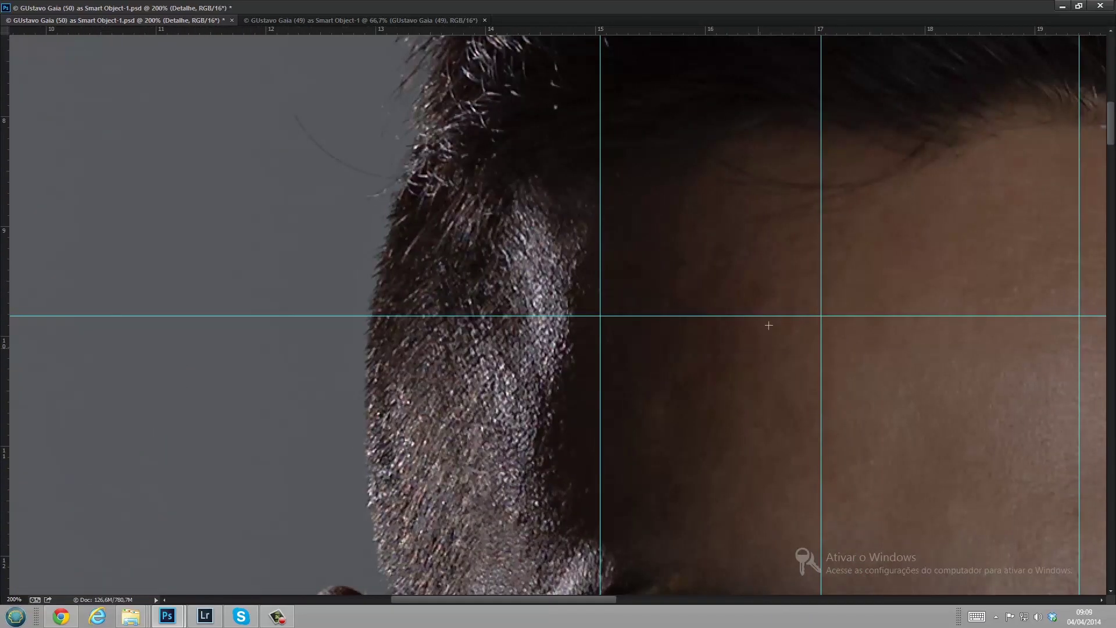
left_click_drag(770, 356, 539, 281)
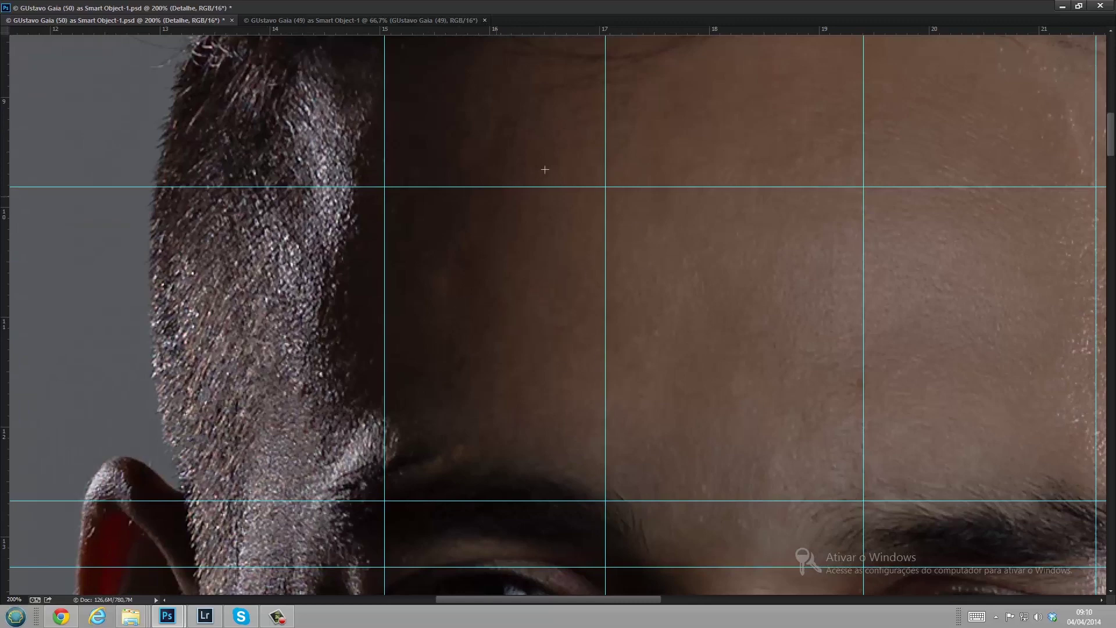
left_click_drag(544, 169, 645, 368)
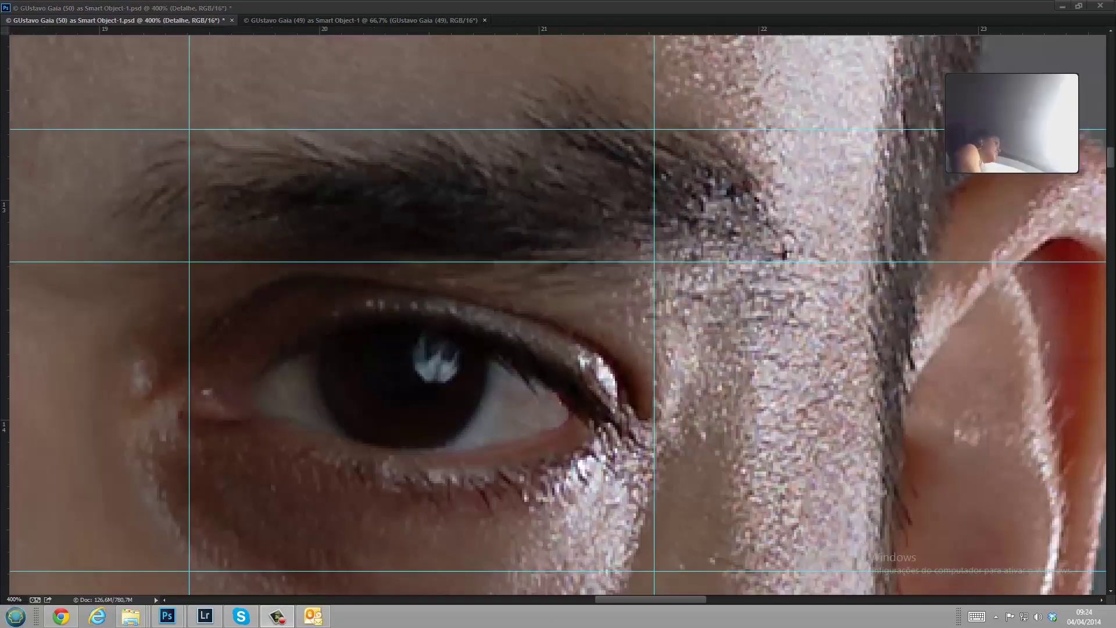
Darken the bright shine at the right eye's corner on the Detalhe layer and save
key("ctrl+plus")
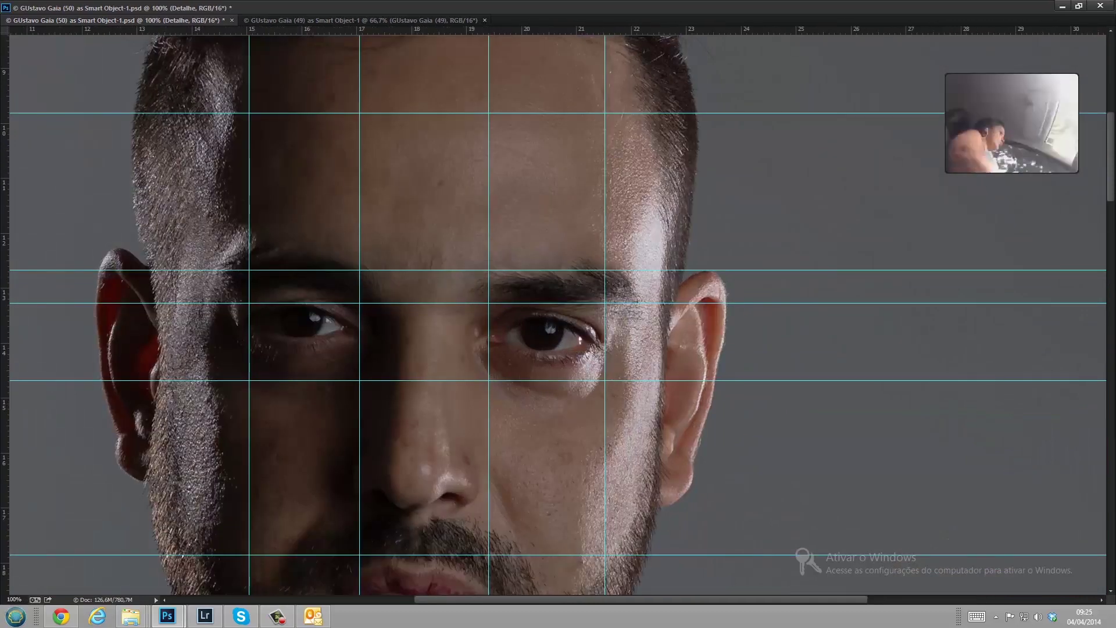
key("ctrl+plus")
key("ctrl+plus")
key("ctrl+plus")
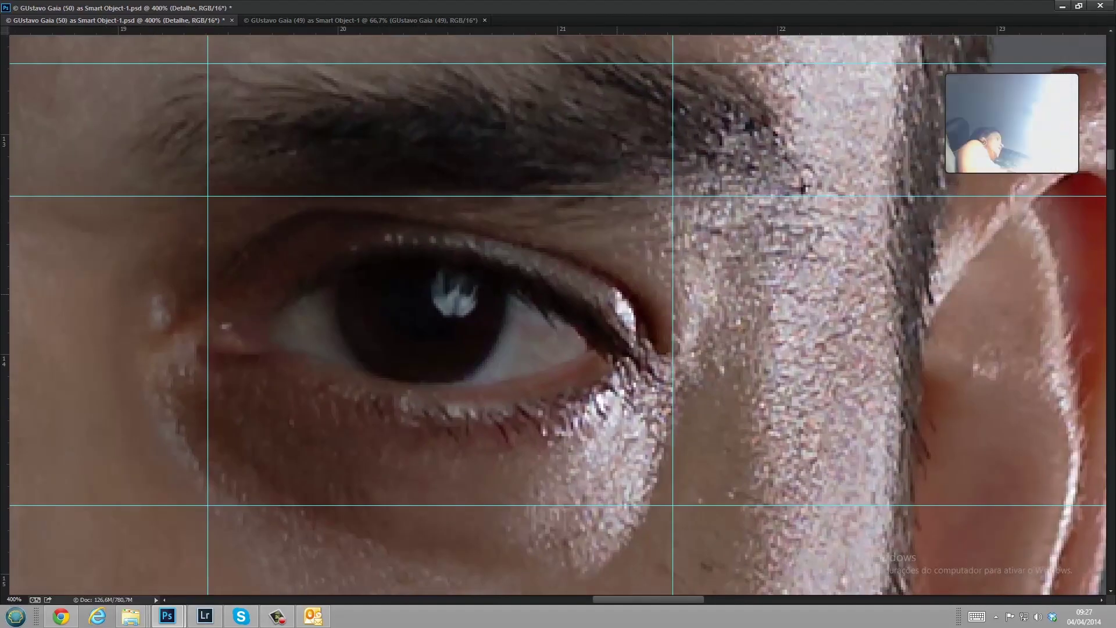
left_click_drag(618, 294, 621, 321)
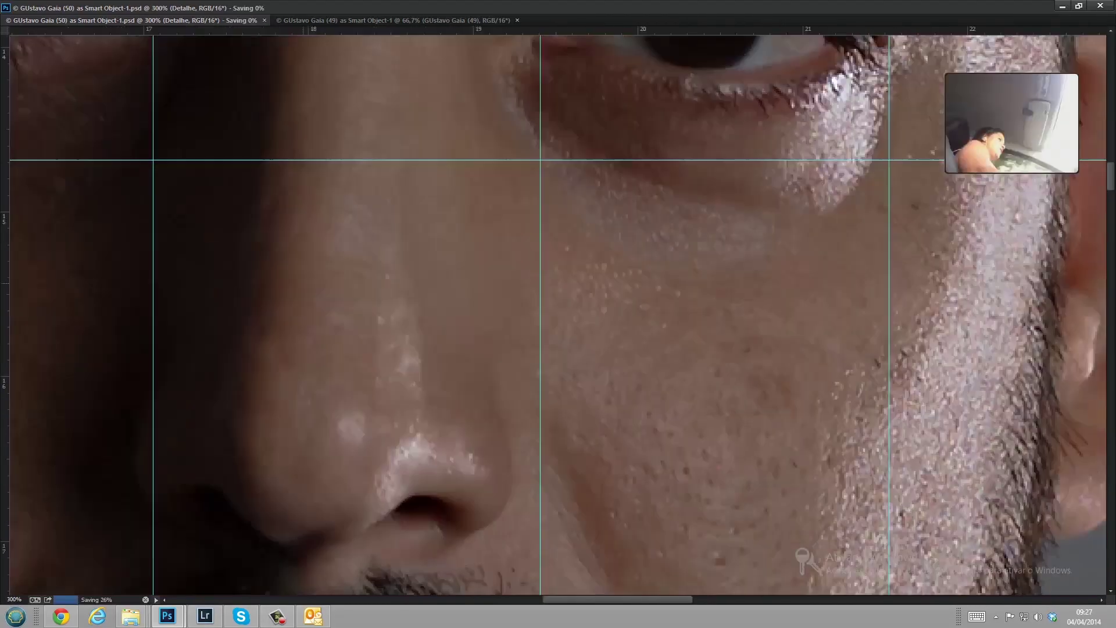
key("ctrl+s")
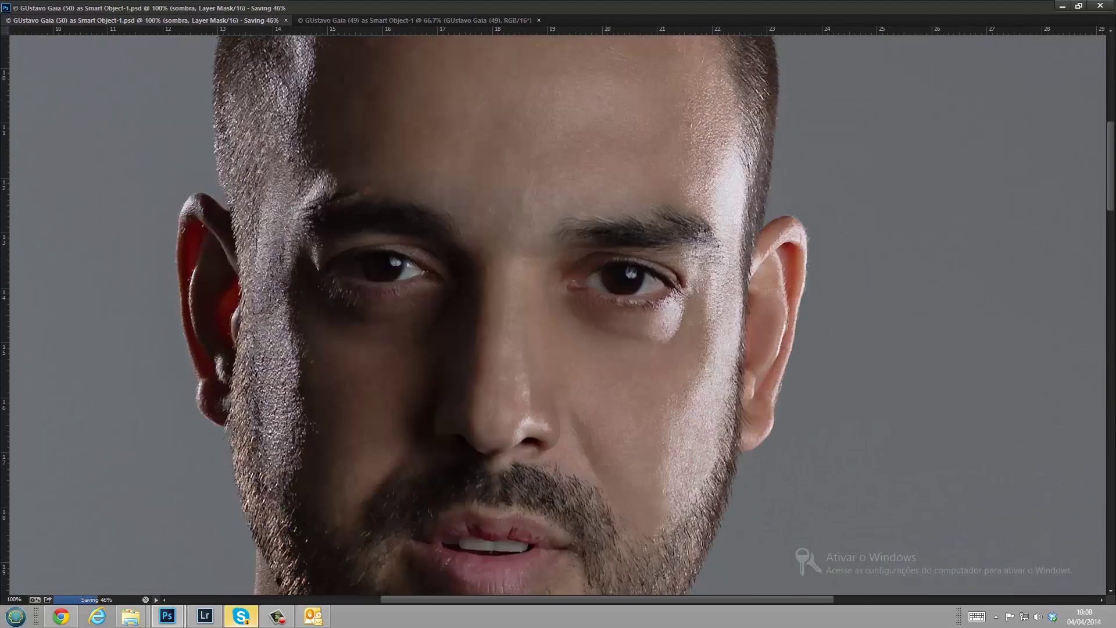
Select the luz layer and choose a soft brush preset for painting highlights
key("alt+bracketright")
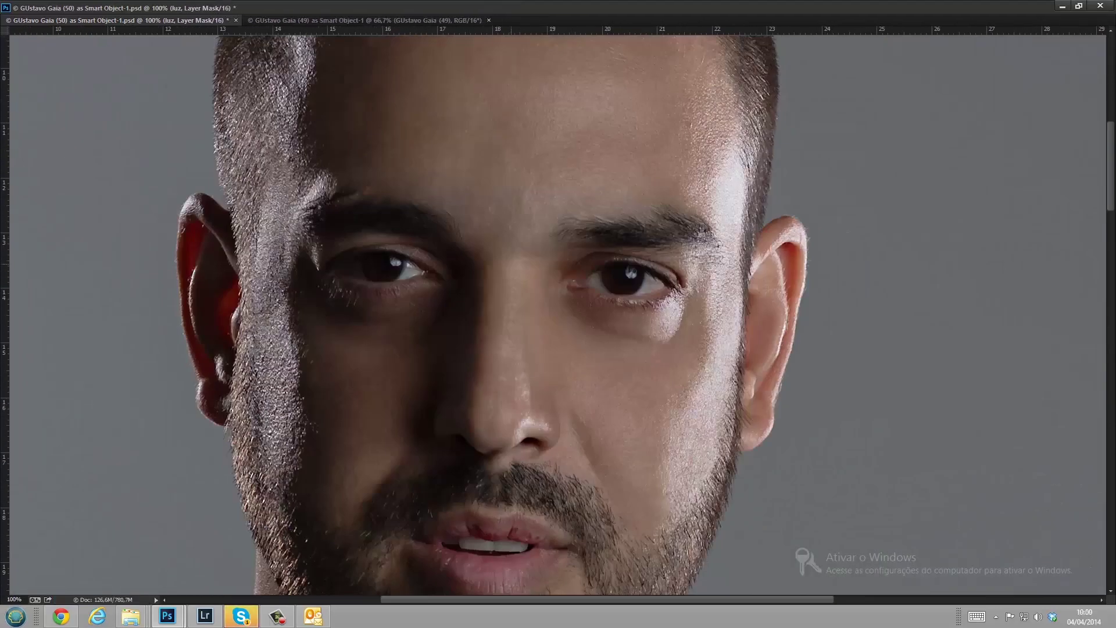
right_click(534, 149)
key("Escape")
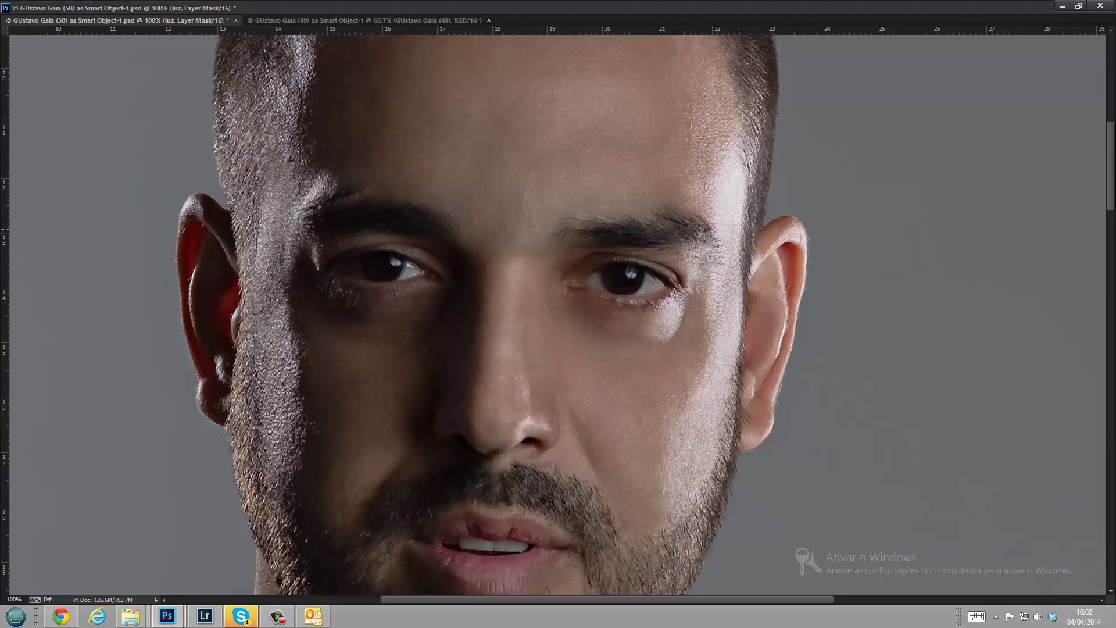
Scroll around the neck and chin at 200% to check the cleaned skin
scroll(558, 314, "down", 2)
scroll(558, 314, "down", 3)
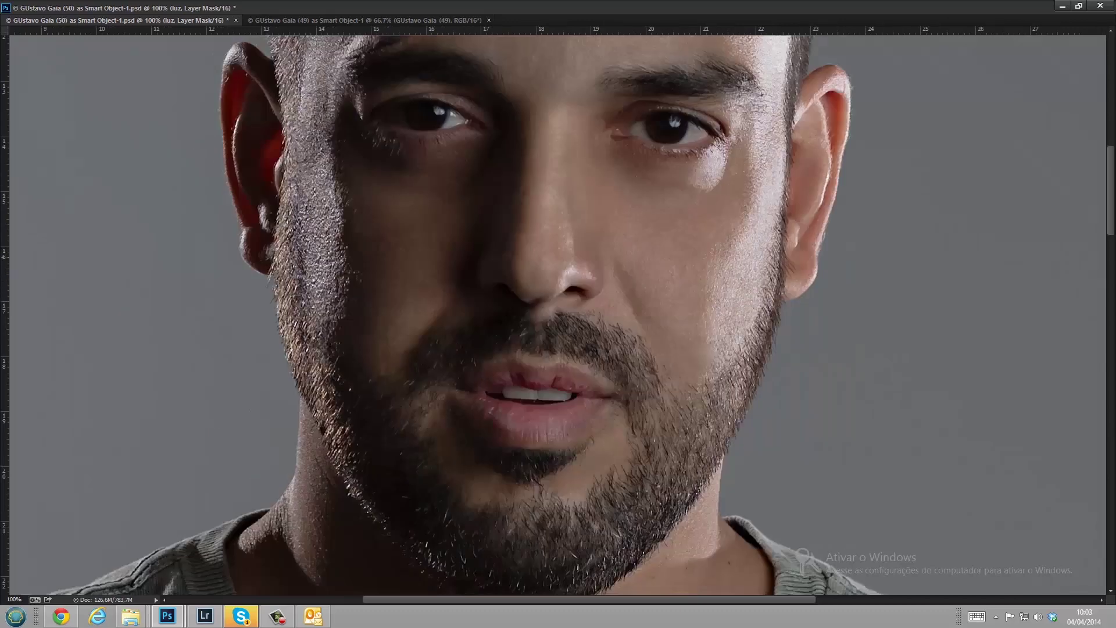
scroll(558, 313, "down", 4)
scroll(448, 338, "up", 2)
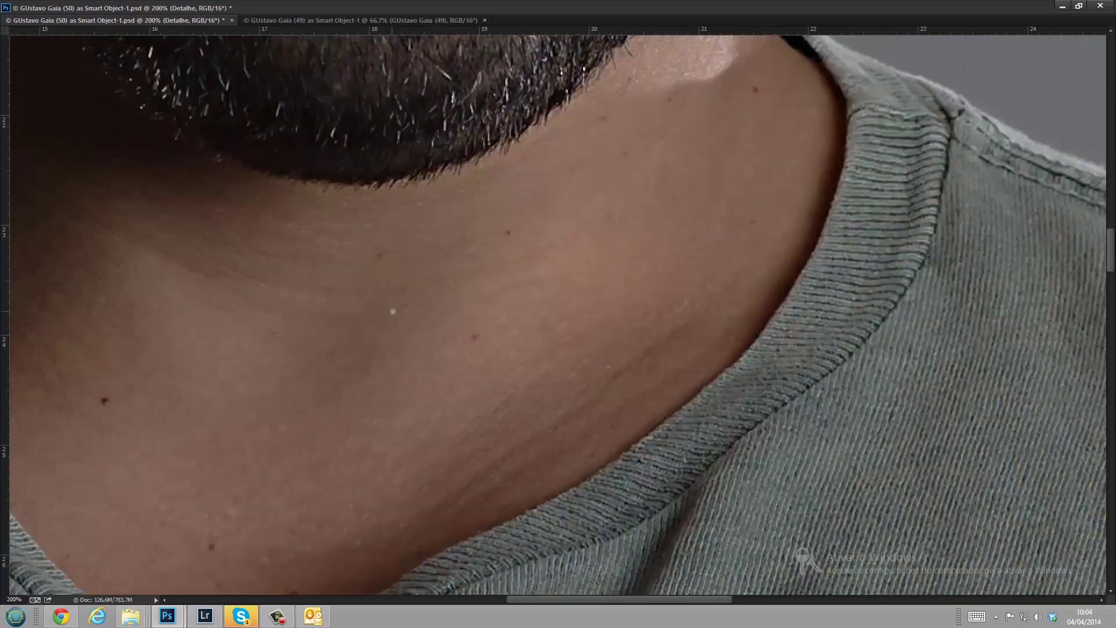
scroll(572, 336, "down", 2)
scroll(434, 370, "left", 2)
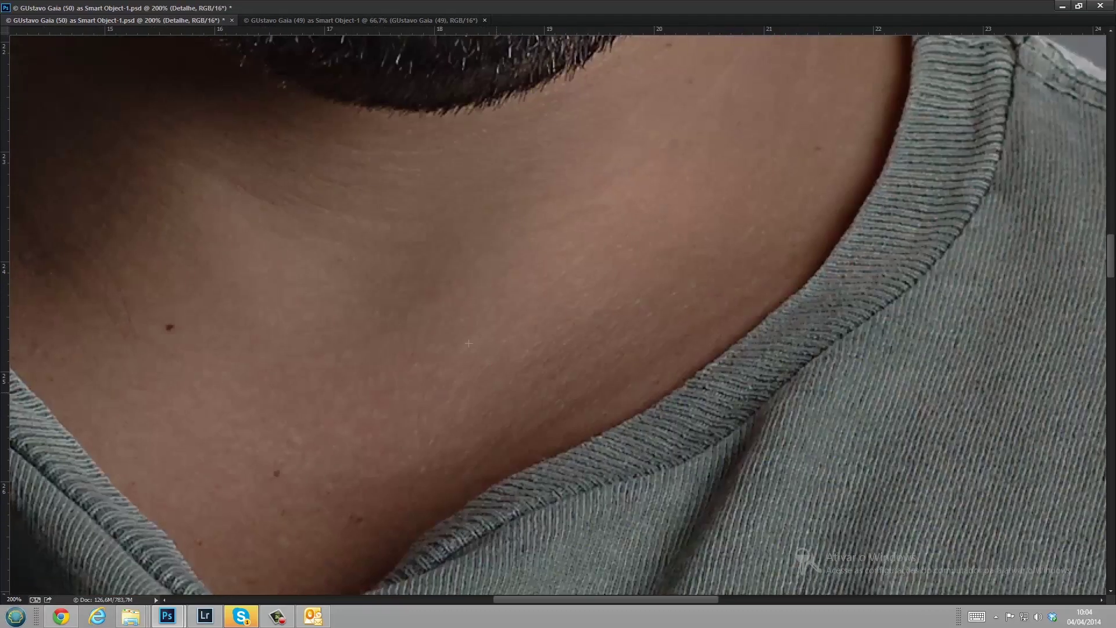
scroll(550, 367, "down", 1)
scroll(514, 295, "up", 1)
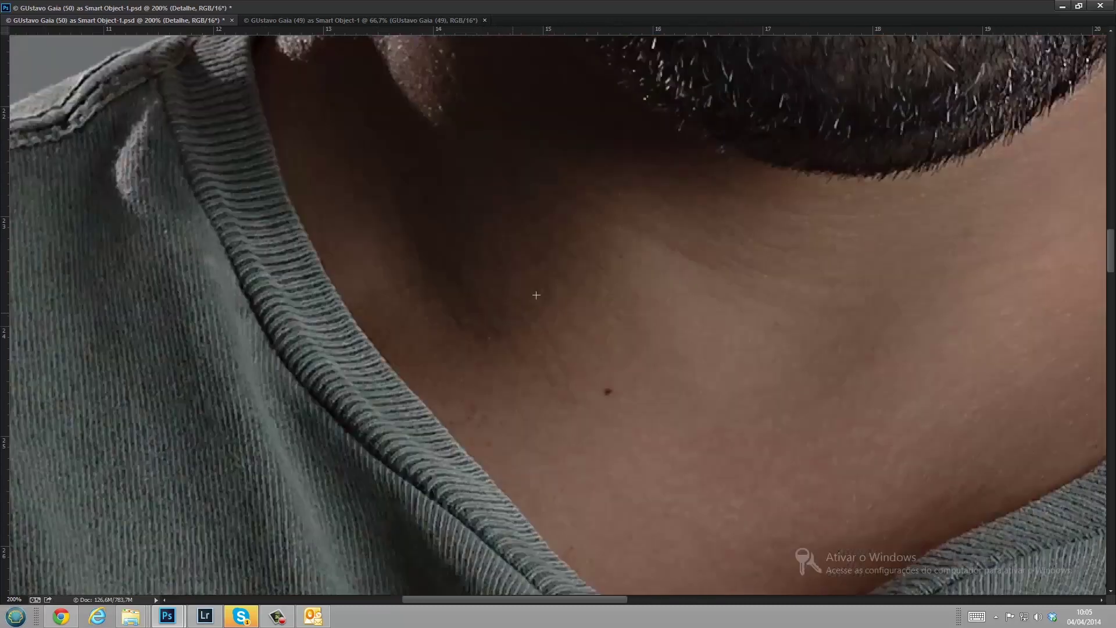
scroll(535, 362, "up", 3)
scroll(535, 362, "right", 2)
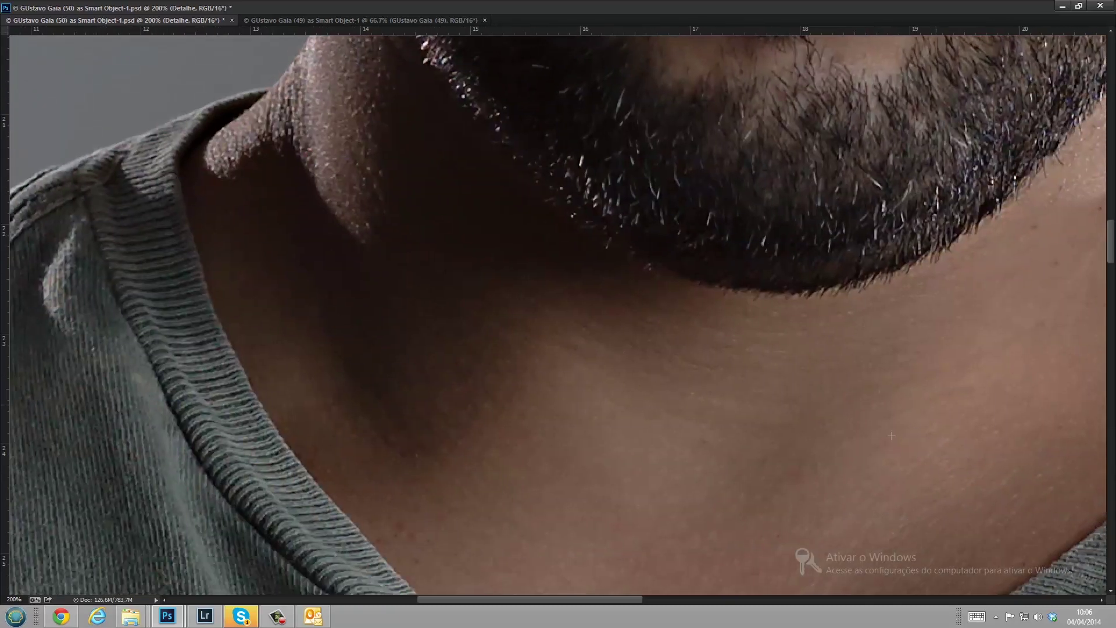
scroll(639, 379, "left", 3)
scroll(523, 442, "up", 3)
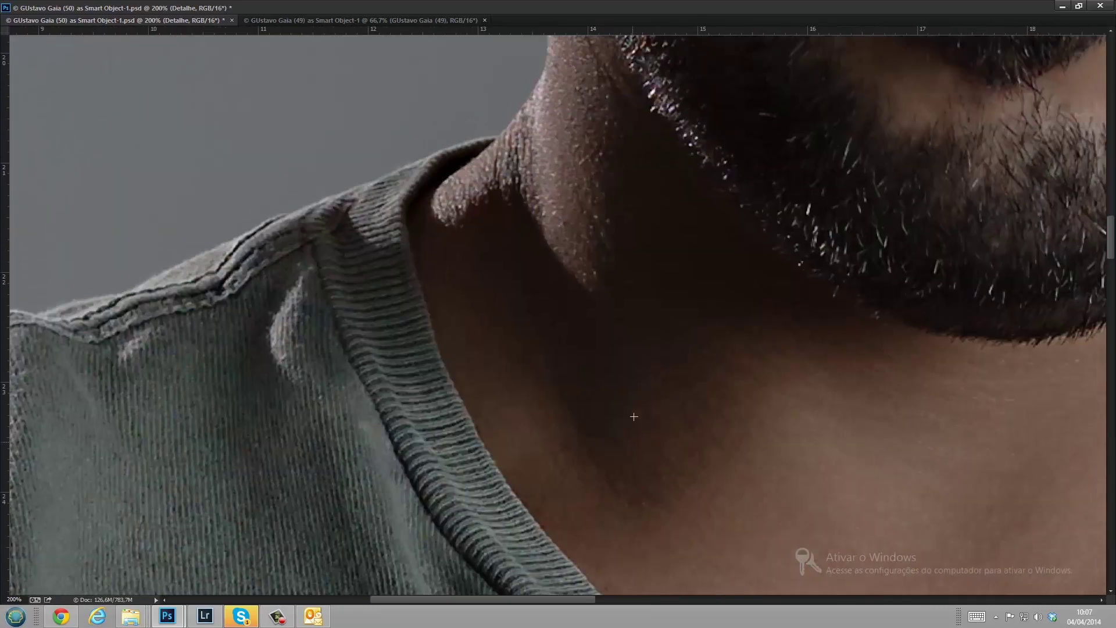
scroll(504, 501, "right", 2)
scroll(504, 501, "up", 6)
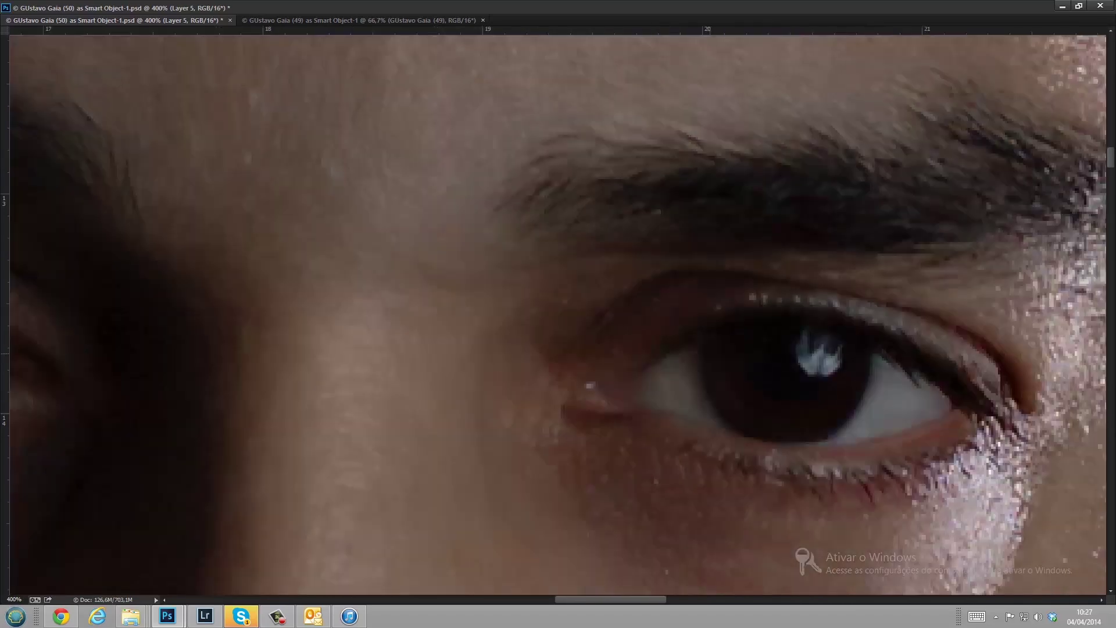
Save the portrait and pan across the retouched skin around the eye
key("ctrl+s")
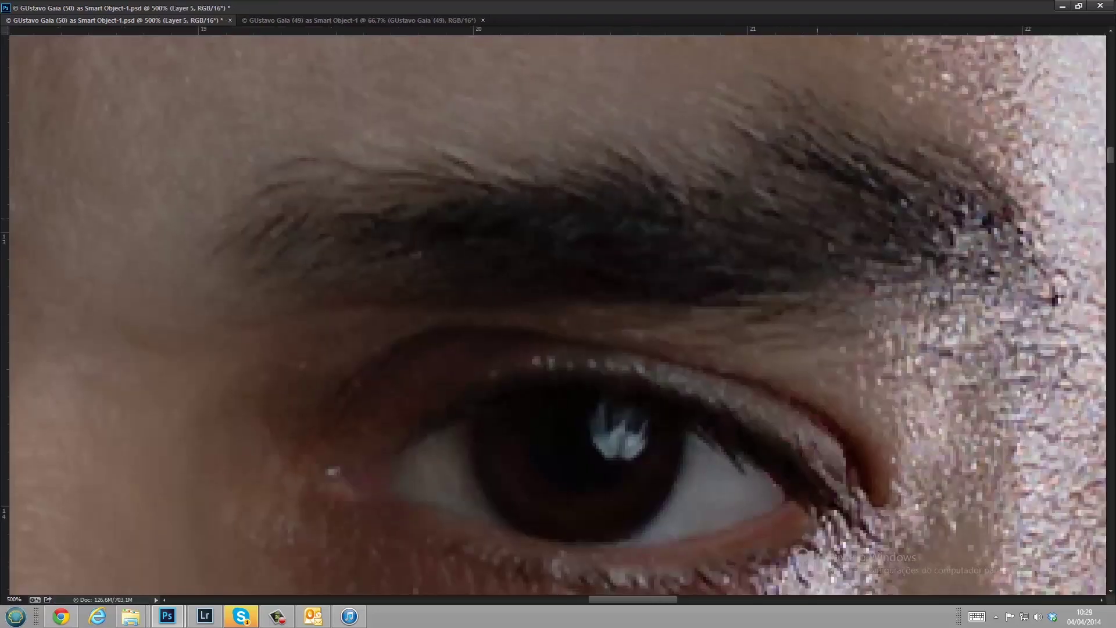
left_click_drag(558, 314, 431, 325)
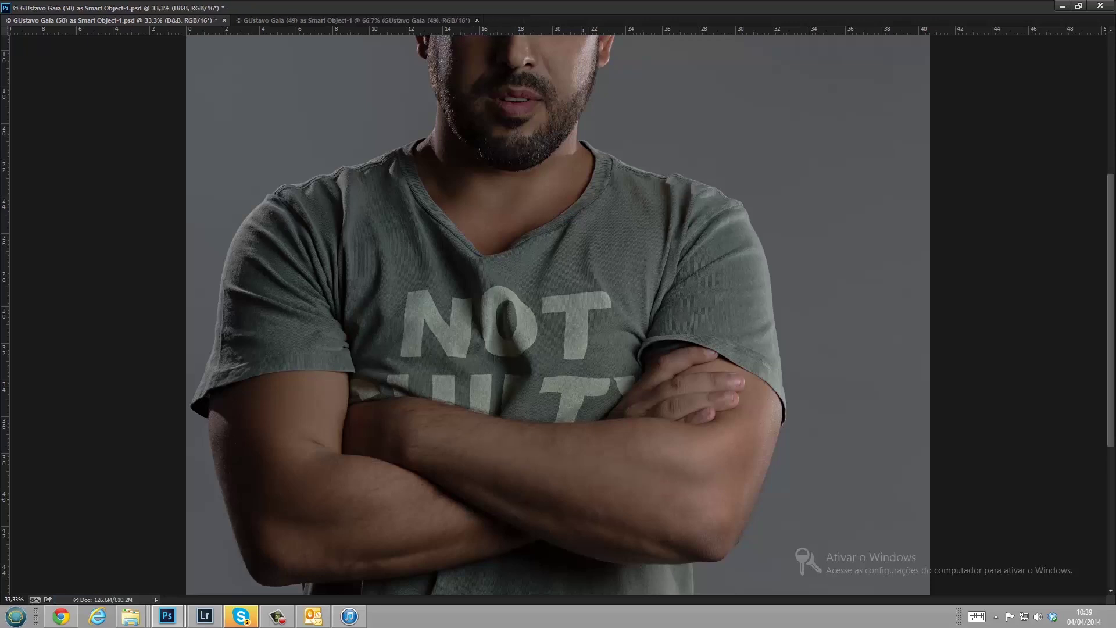
Check the brush settings, zoom in on the chest and save progress
right_click(755, 253)
key("Escape")
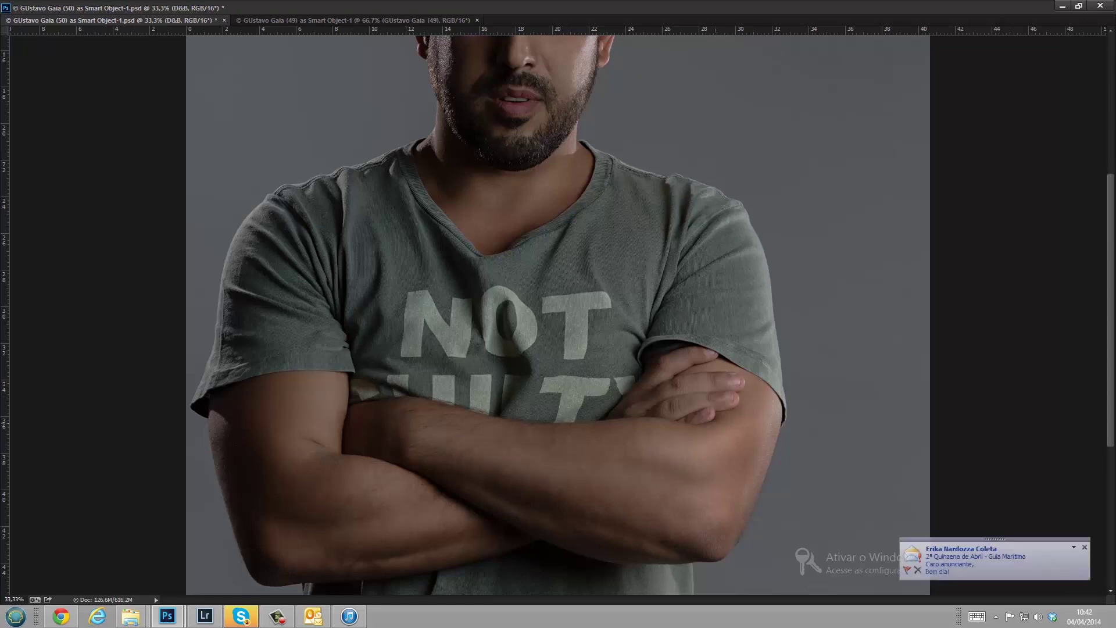
key("ctrl+plus")
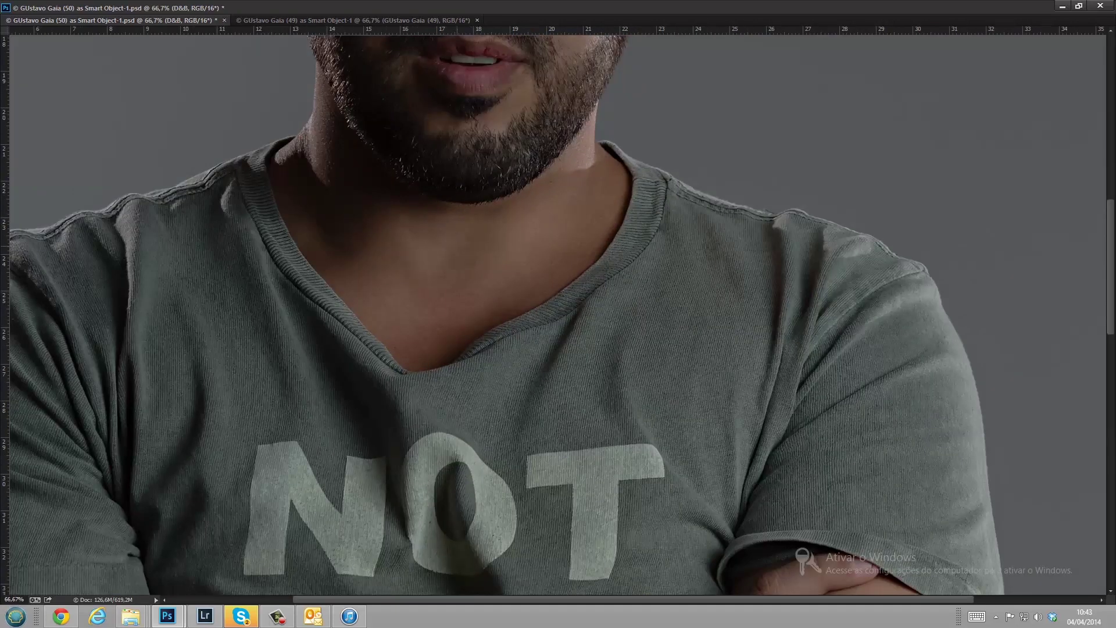
key("ctrl+s")
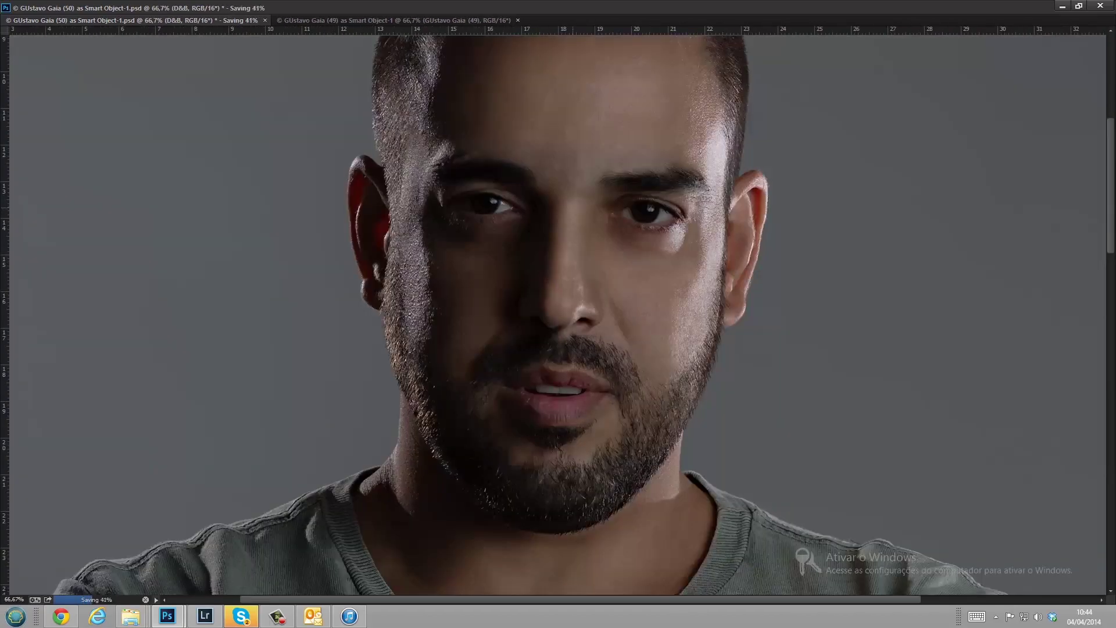
Move to the layer below and scroll the view around the lips
scroll(558, 314, "up", 5)
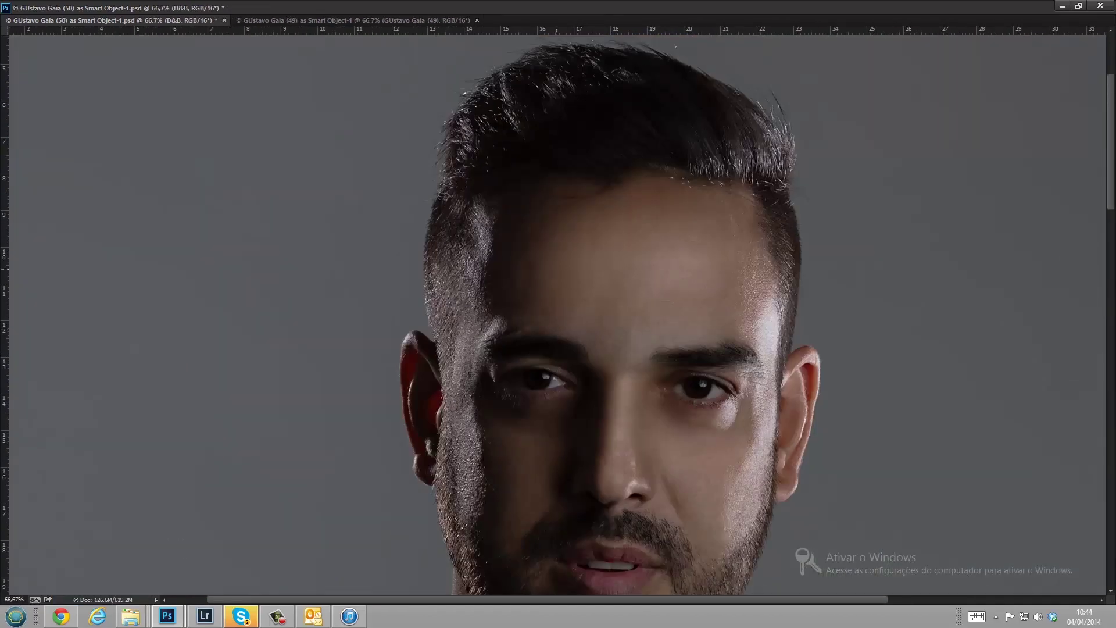
scroll(633, 383, "up", 5)
scroll(634, 383, "down", 5)
key("alt+bracketleft")
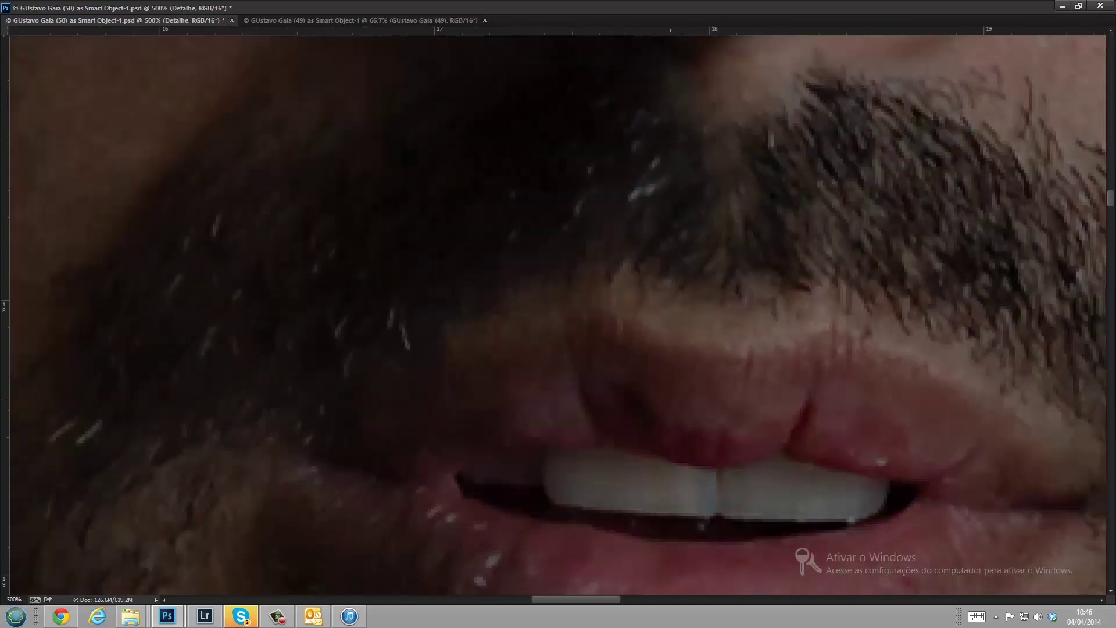
scroll(660, 414, "left", 1)
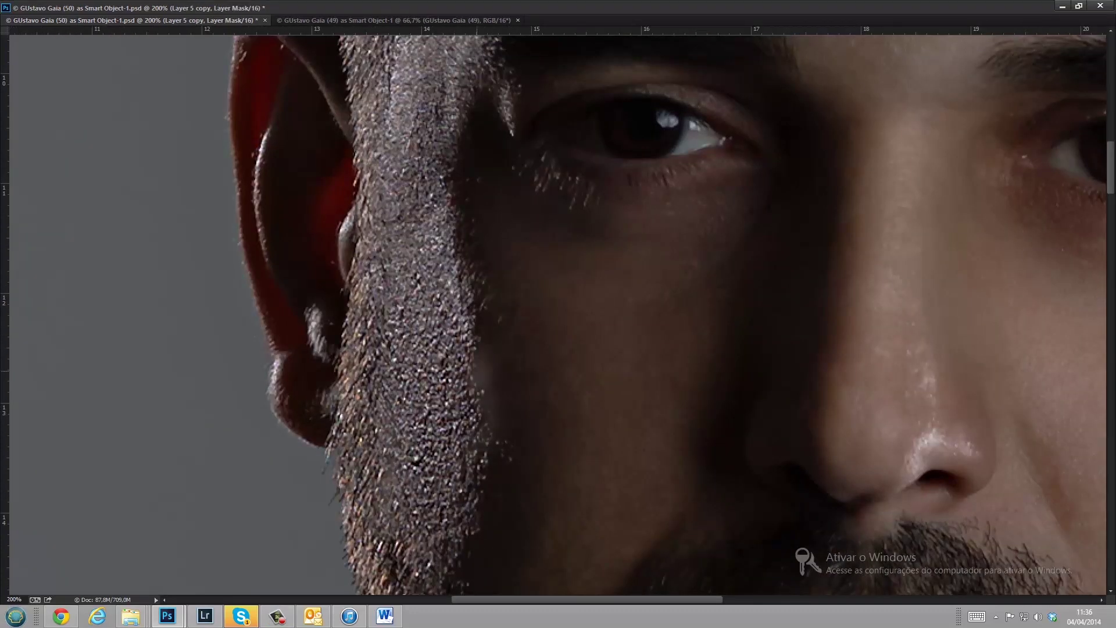
Reveal the grey high-pass Layer 5, check the collar and 'NOT' lettering, and save
key("Delete")
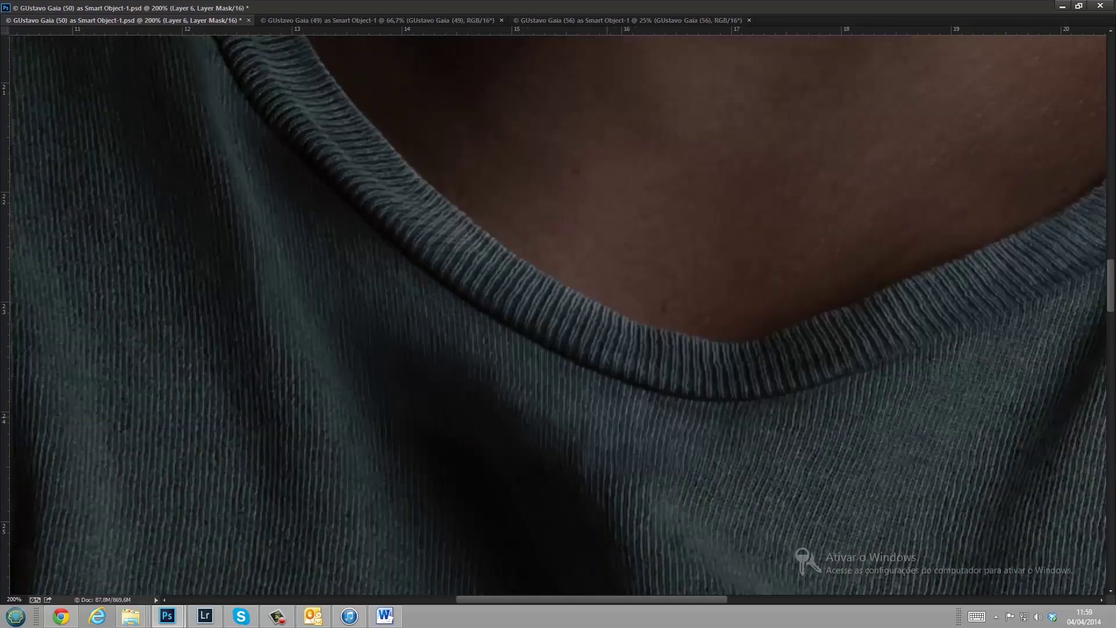
key("ctrl+minus")
key("ctrl+minus")
key("ctrl+plus")
key("ctrl+plus")
key("ctrl+s")
key("ctrl+minus")
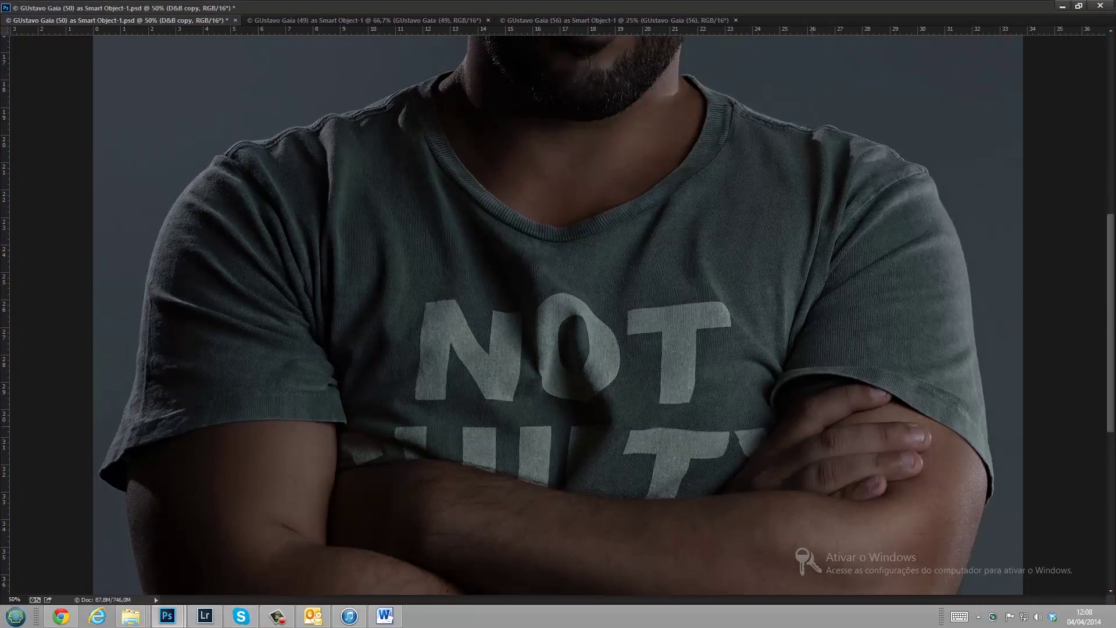
key("ctrl+minus")
scroll(558, 314, "up", 3)
key("ctrl+plus")
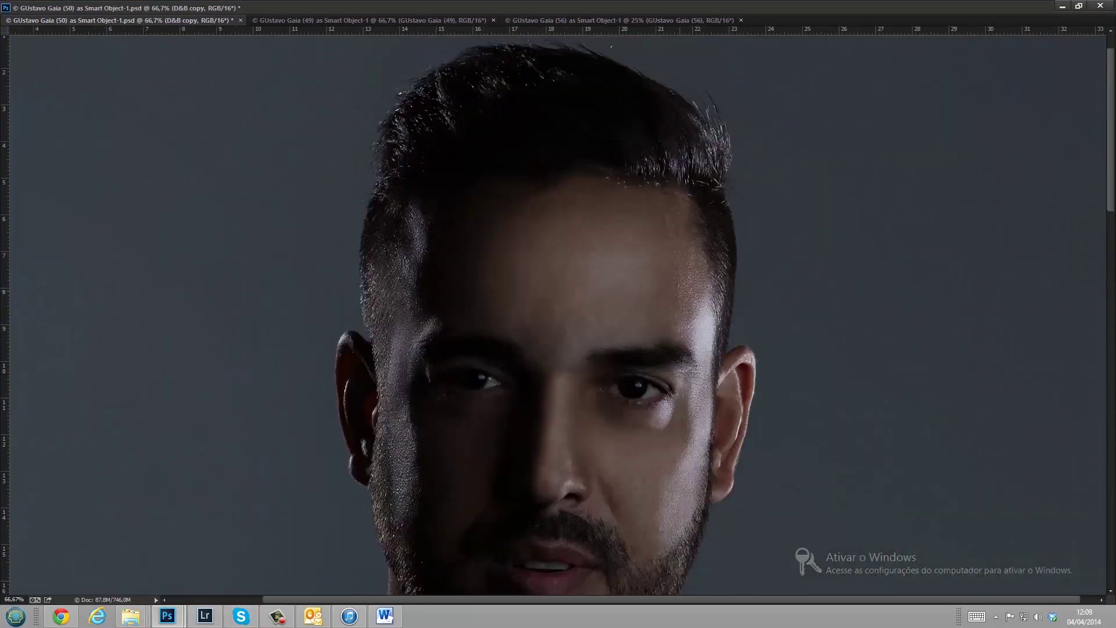